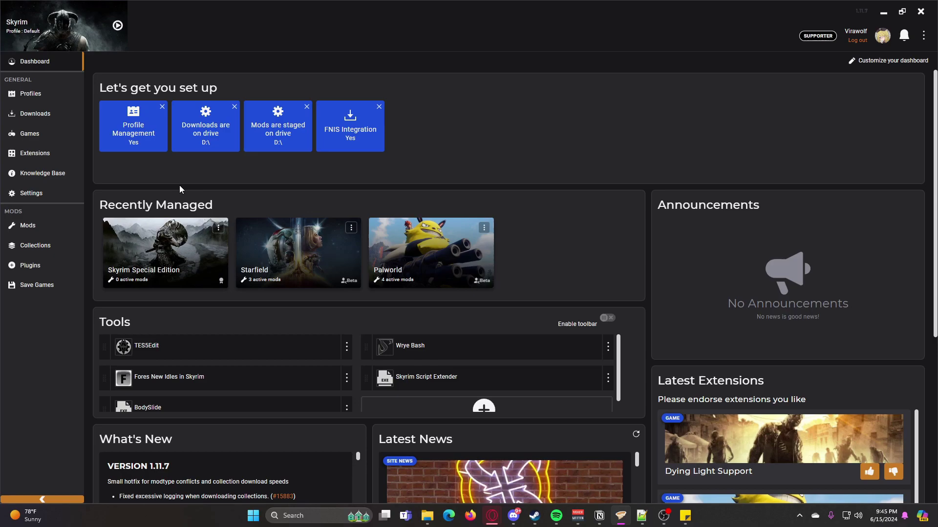
Step: Toggle Profile Management off and back on, and open the profiles overview
click(133, 144)
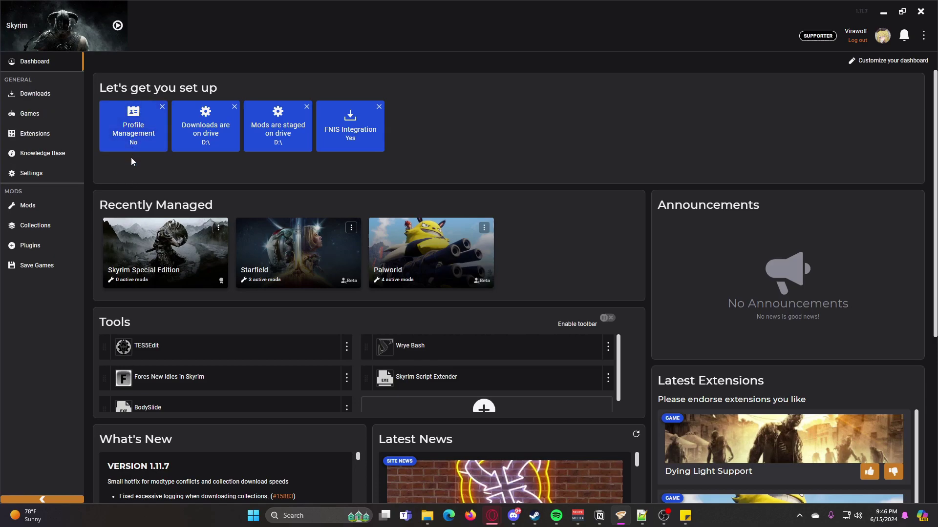
click(130, 150)
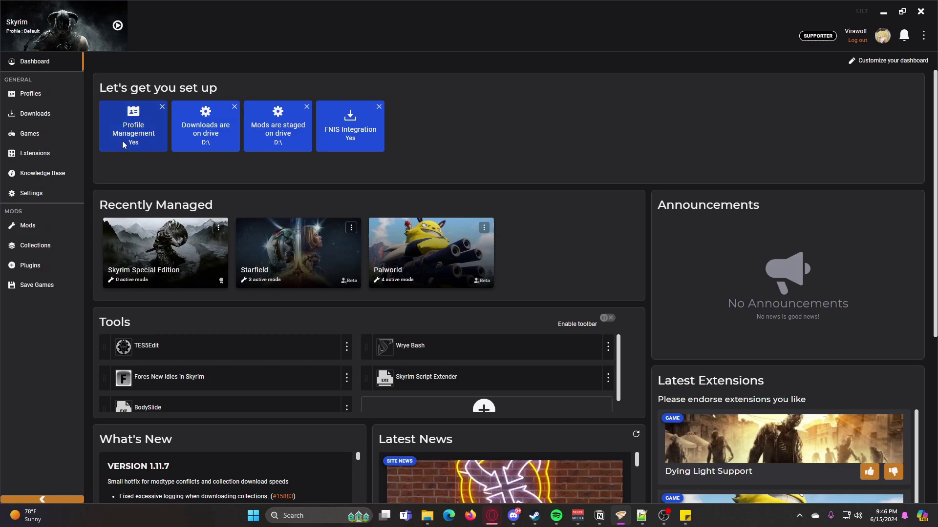
click(120, 143)
click(115, 141)
click(33, 94)
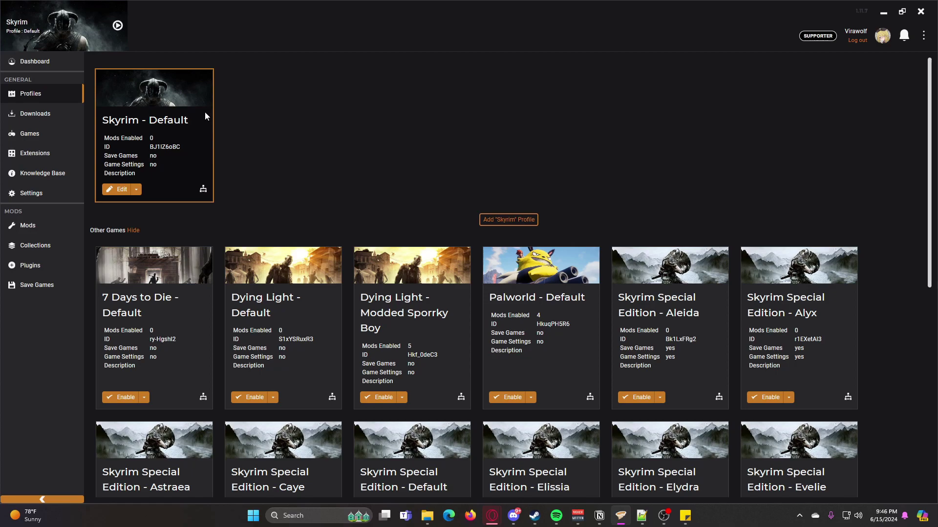
click(121, 189)
double_click(153, 101)
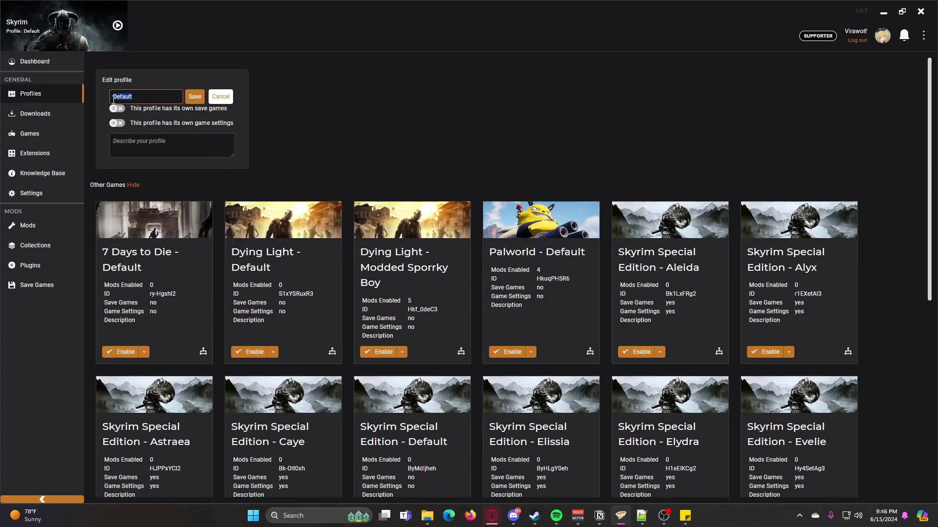
click(151, 91)
click(119, 111)
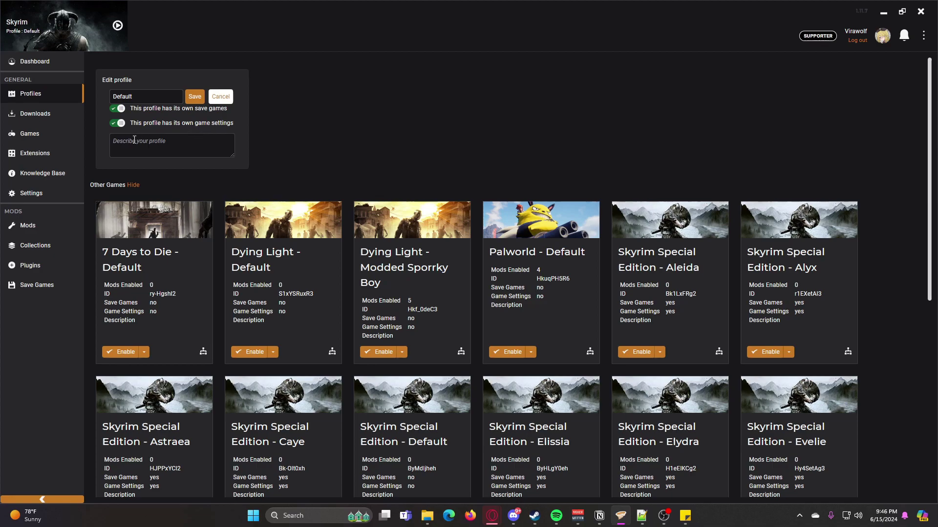
click(118, 141)
click(220, 97)
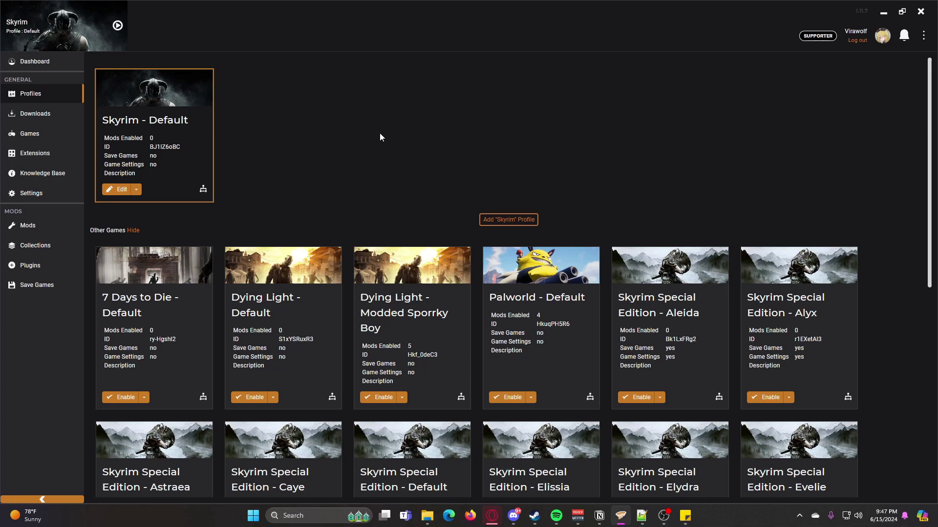
Step: Create a Skyrim profile named Test with its own save games and its own game settings, and enable it
click(500, 220)
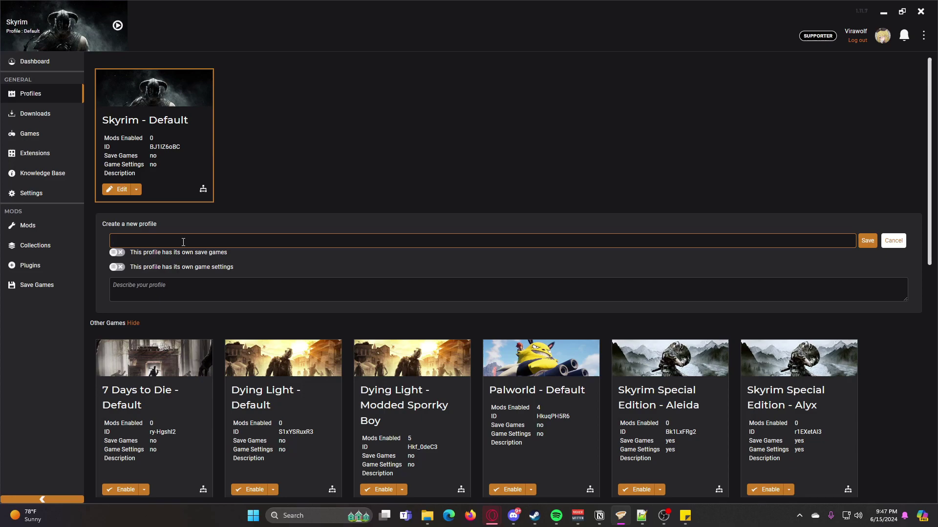
text(est)
click(117, 252)
click(117, 267)
click(868, 242)
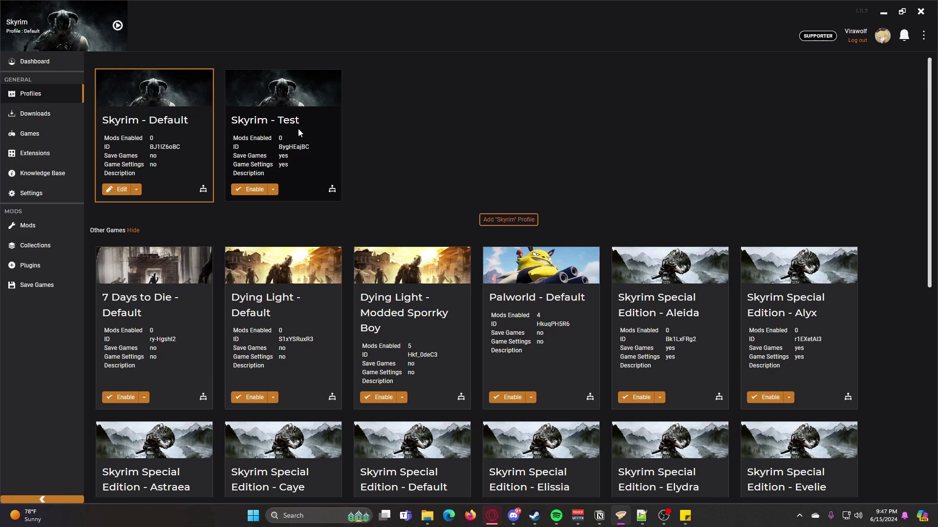
click(252, 191)
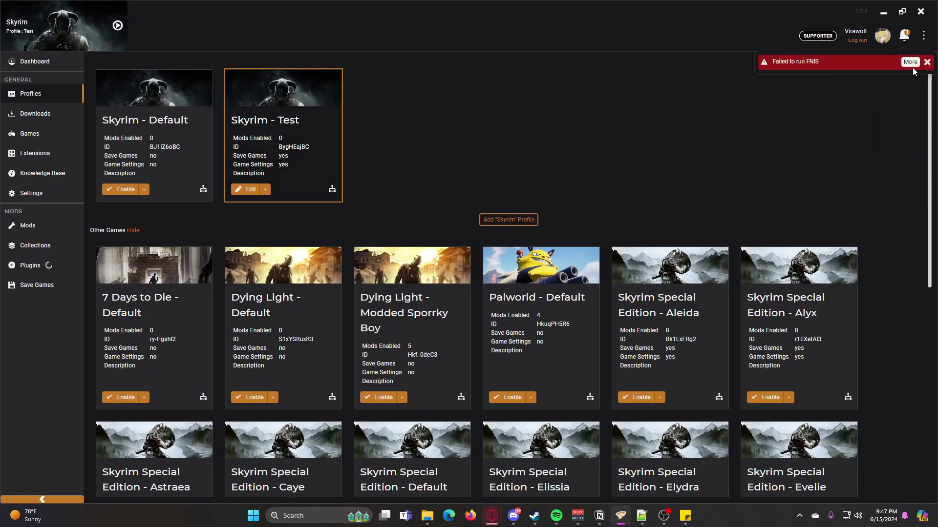
click(926, 62)
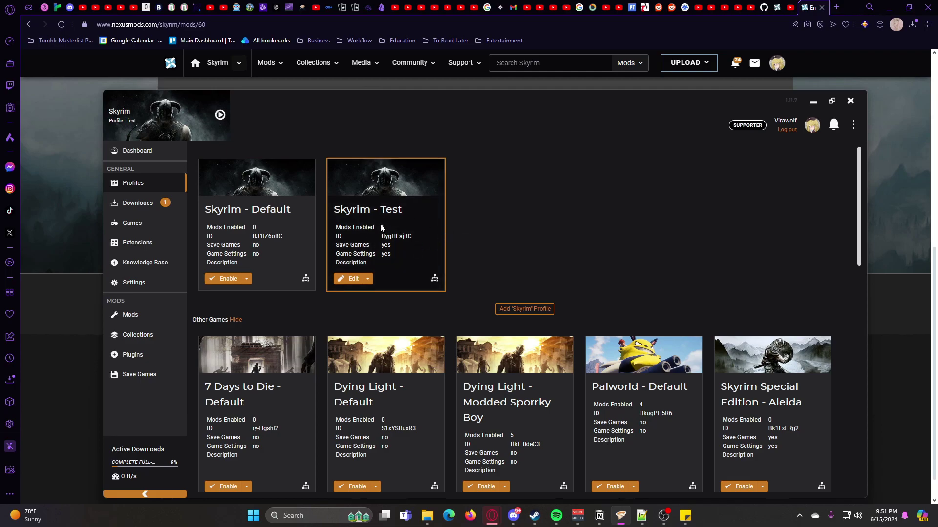
Step: Clone the Skyrim Test profile and save the copy as Test2
click(367, 282)
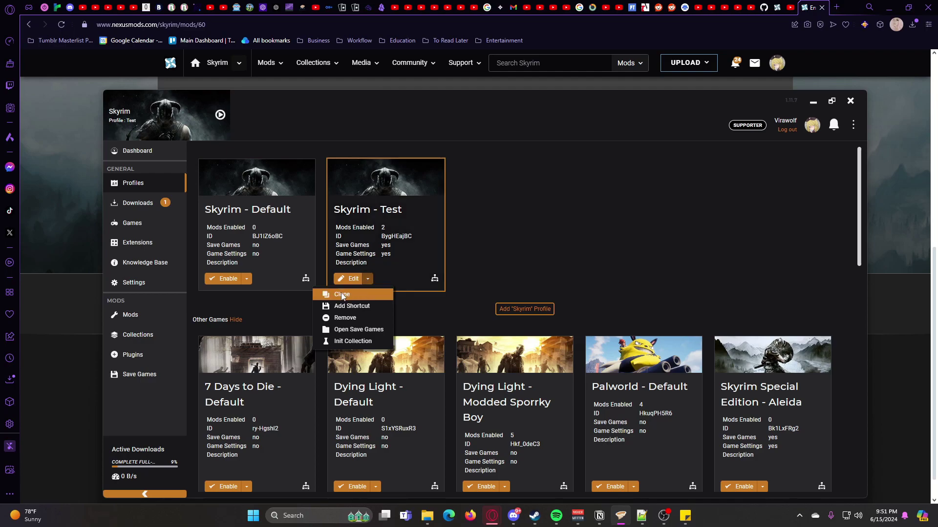
click(369, 281)
click(367, 283)
click(339, 293)
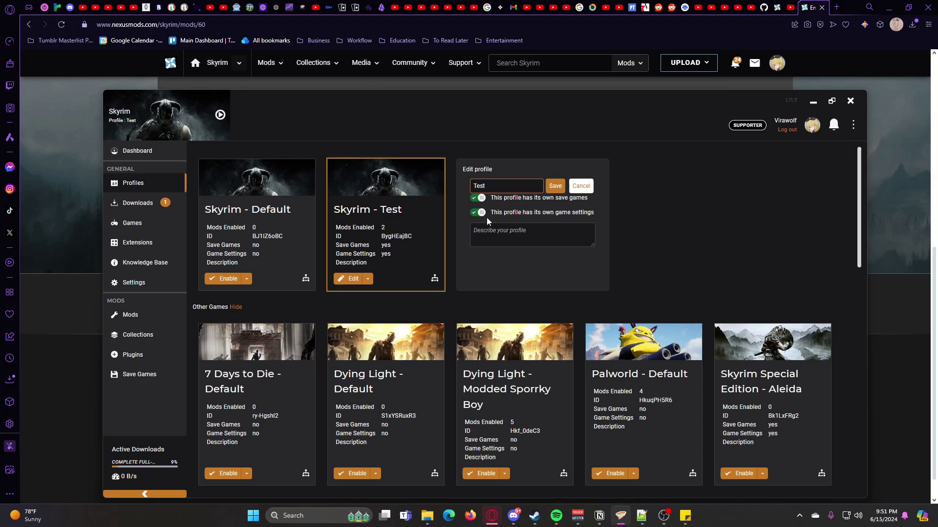
text(2)
click(554, 185)
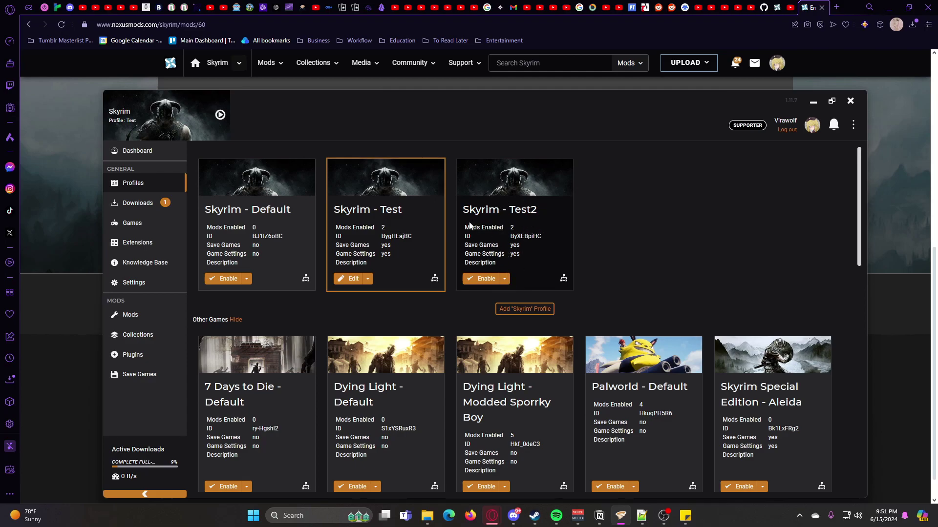
Step: Remove the Test2 profile together with its associated save games
click(505, 279)
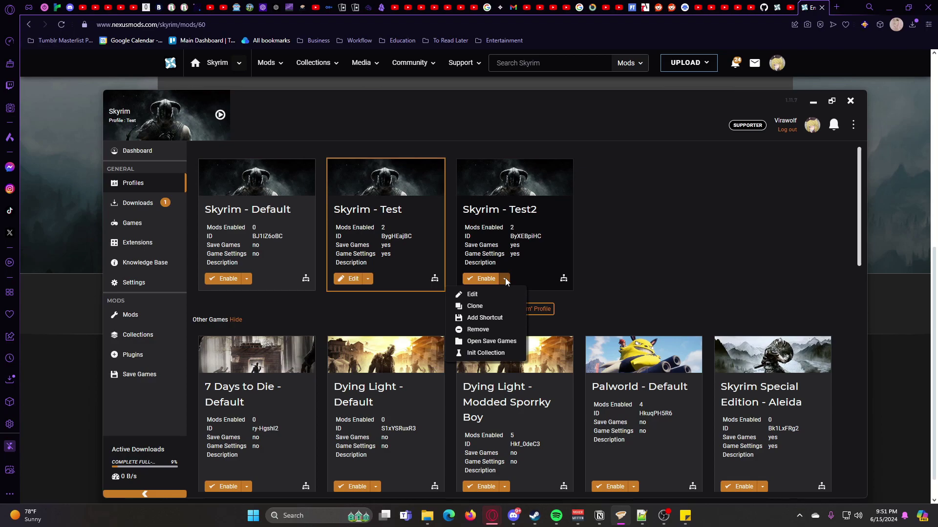
click(505, 279)
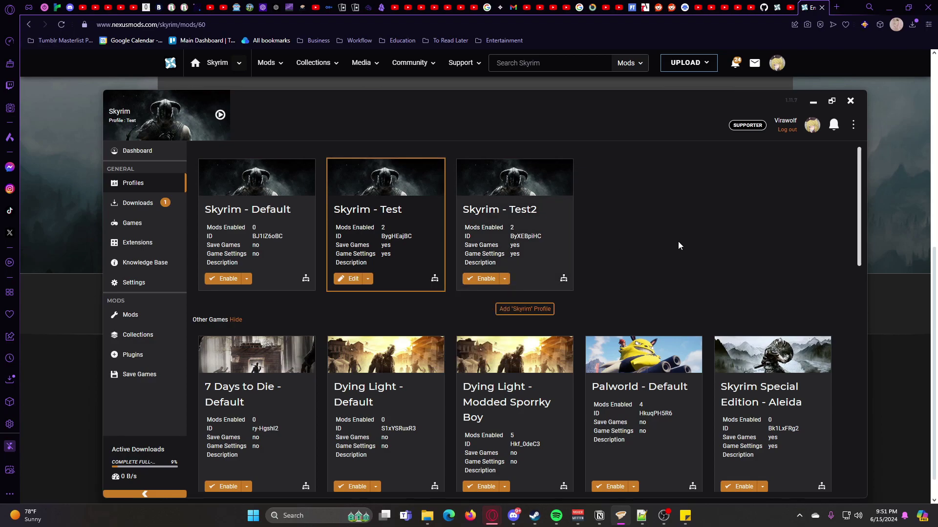
click(505, 280)
click(488, 327)
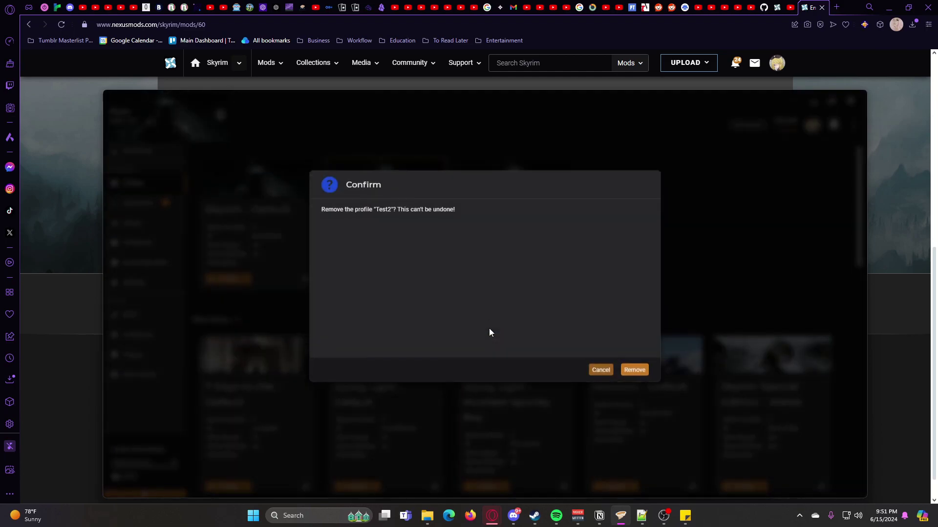
click(633, 386)
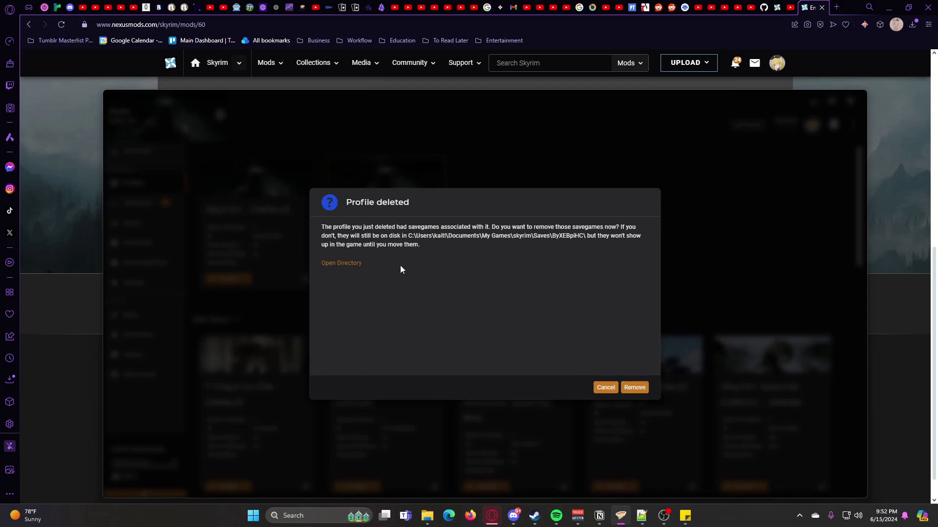
click(634, 387)
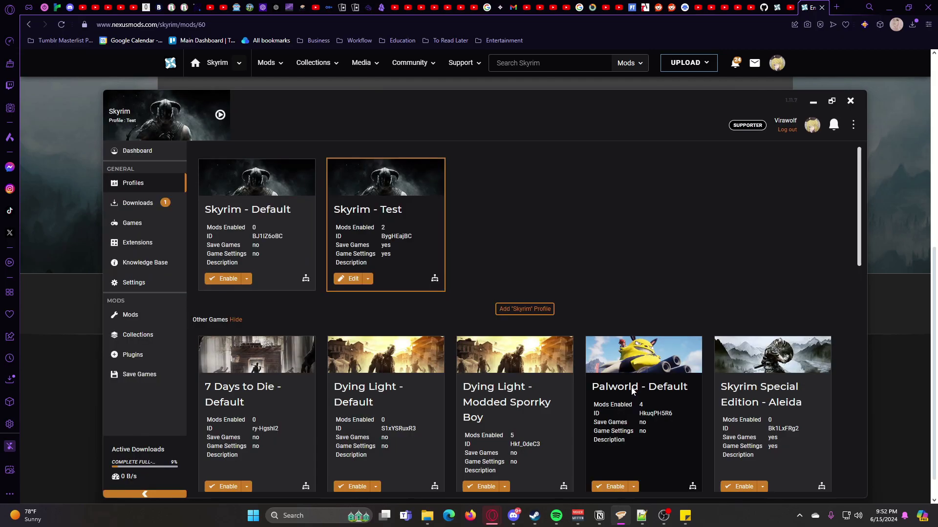
Step: Open the Test profile's save games folder to inspect it, and close the folder window
click(370, 278)
click(479, 248)
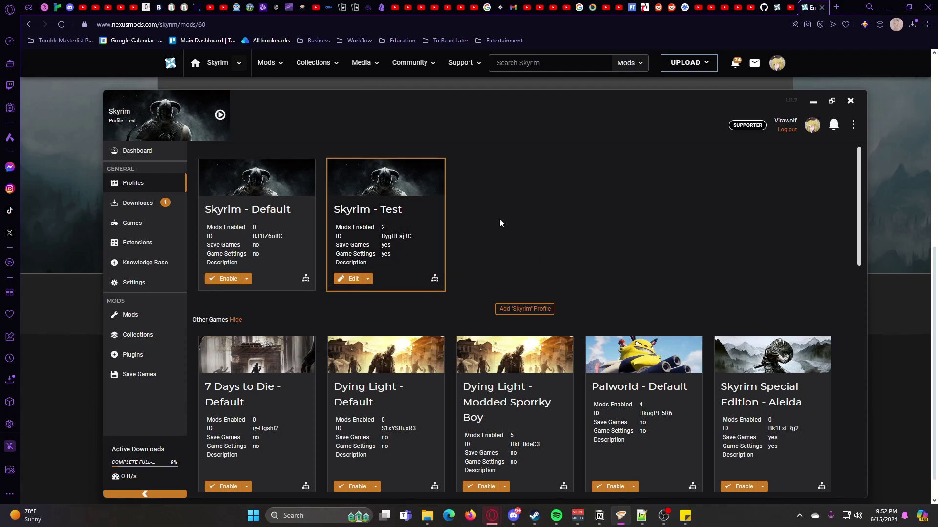
click(369, 280)
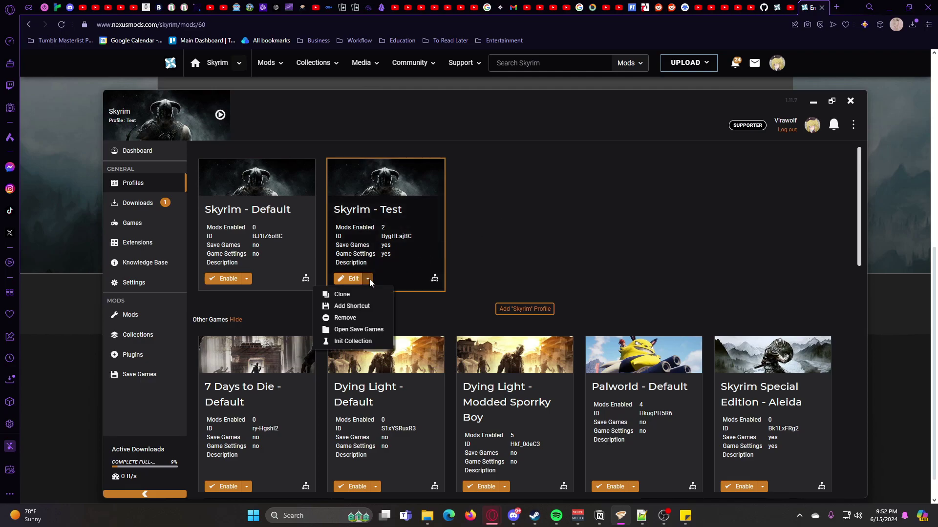
click(361, 330)
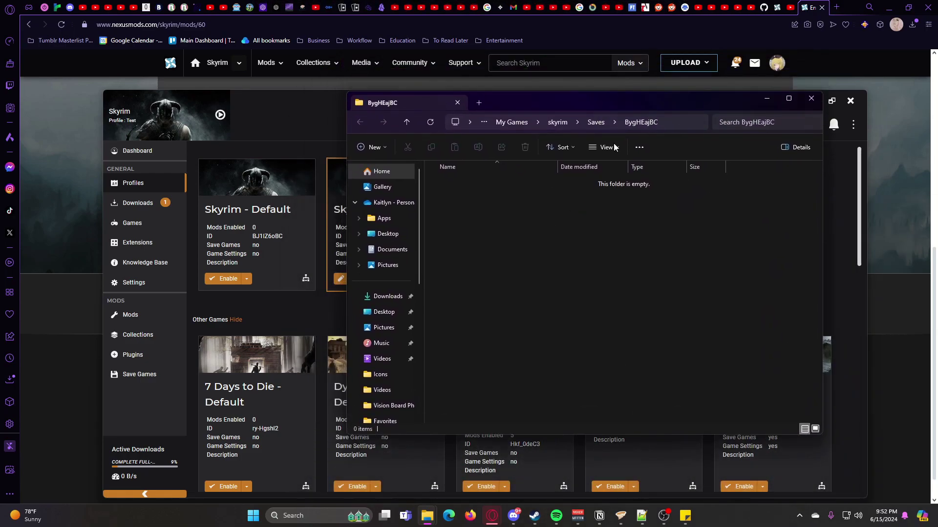
drag(663, 95, 600, 95)
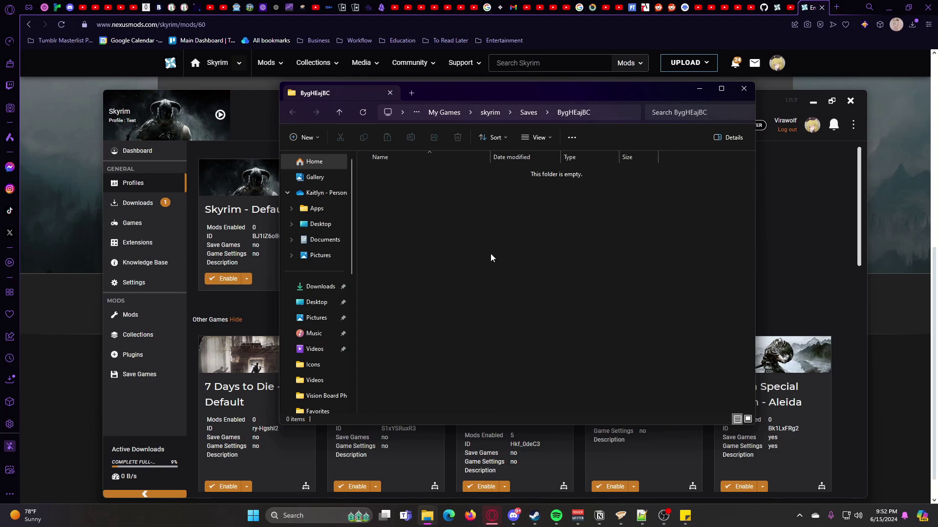
click(744, 89)
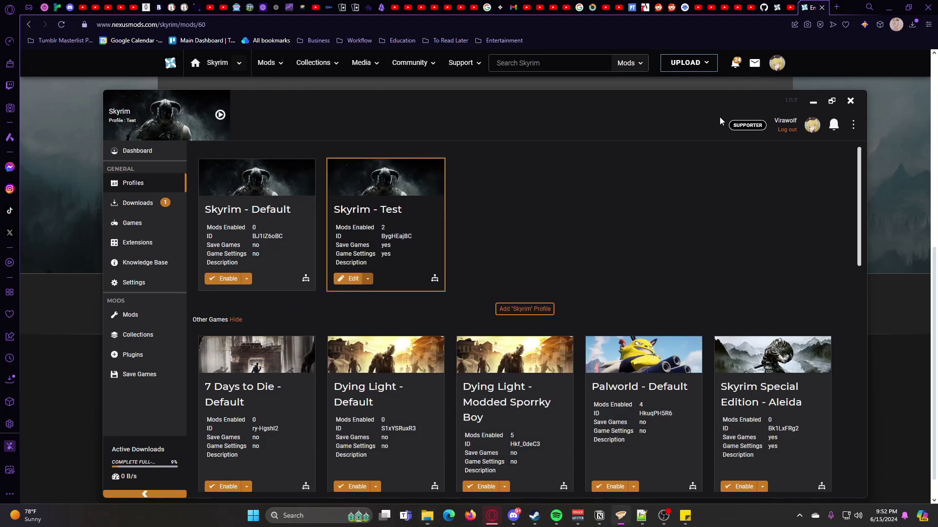
click(370, 280)
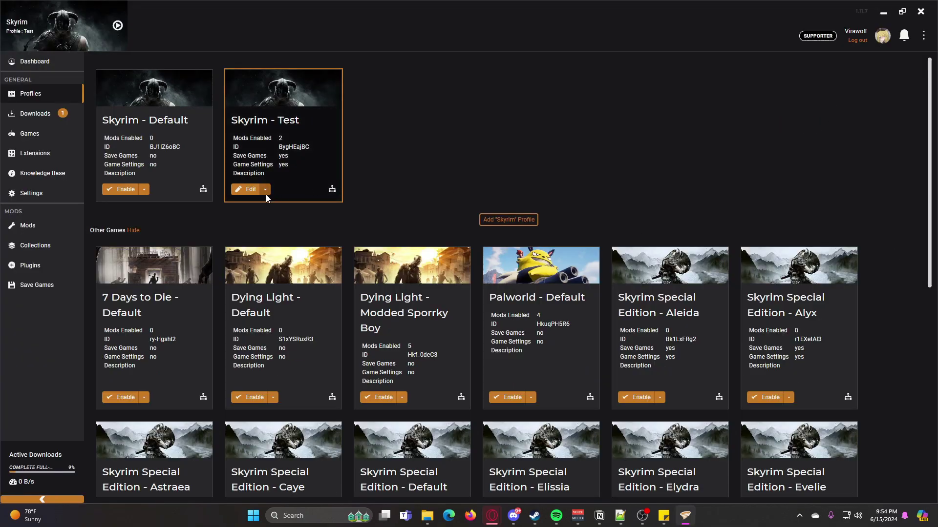
click(265, 191)
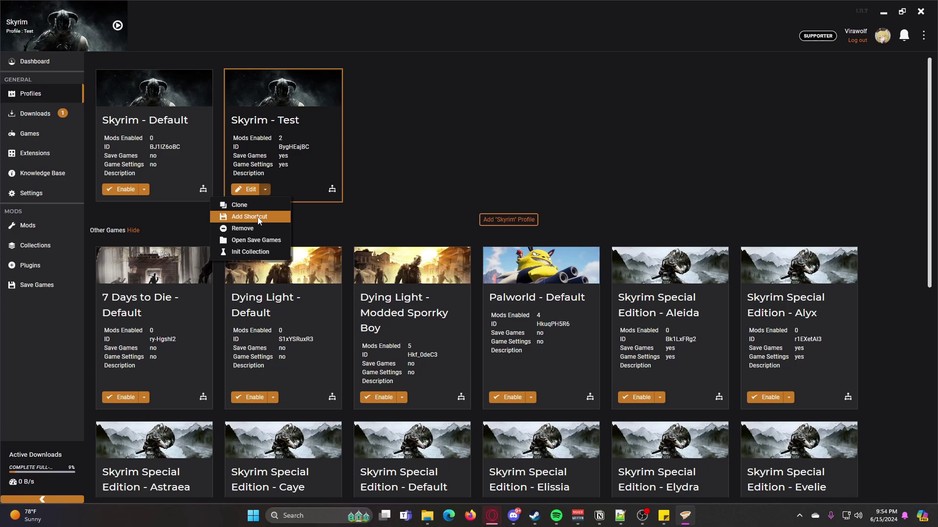
click(383, 180)
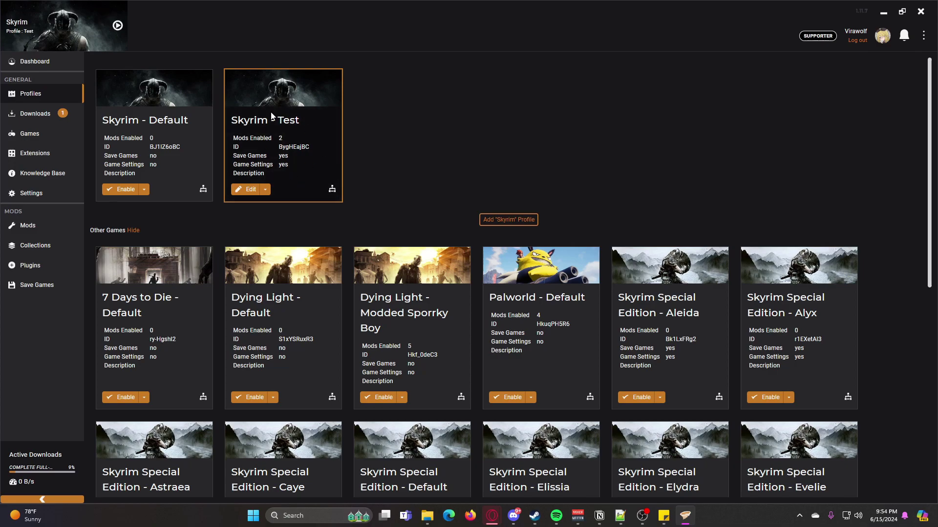
click(265, 191)
click(395, 154)
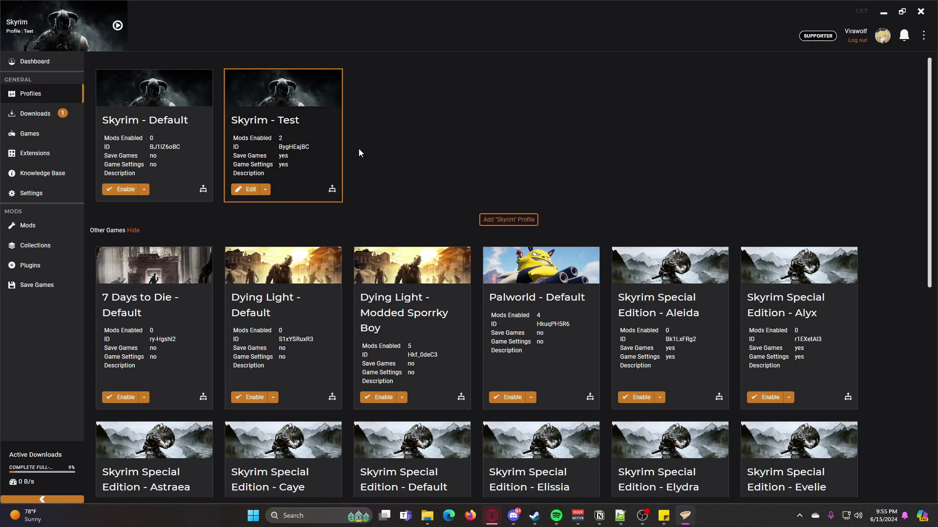
Step: Create a new collection named Test from the mods enabled in the Skyrim Test profile
click(266, 190)
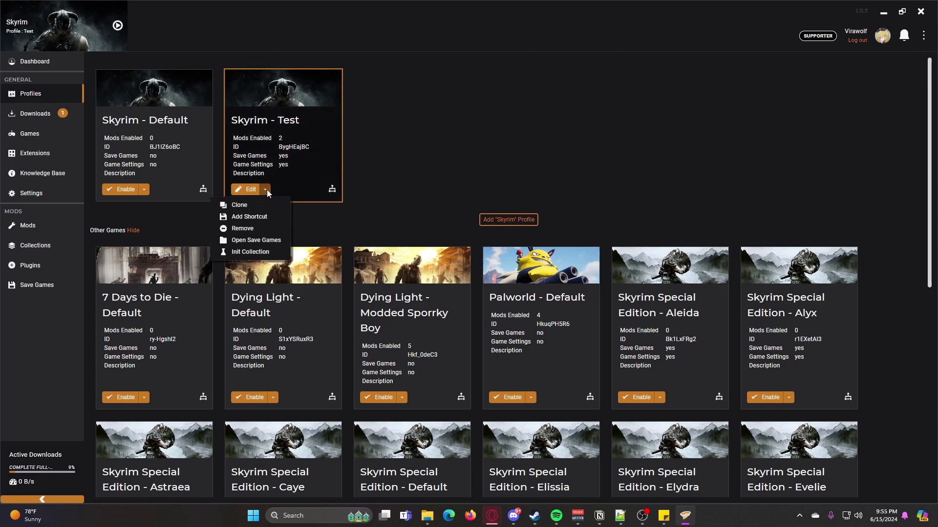
click(246, 253)
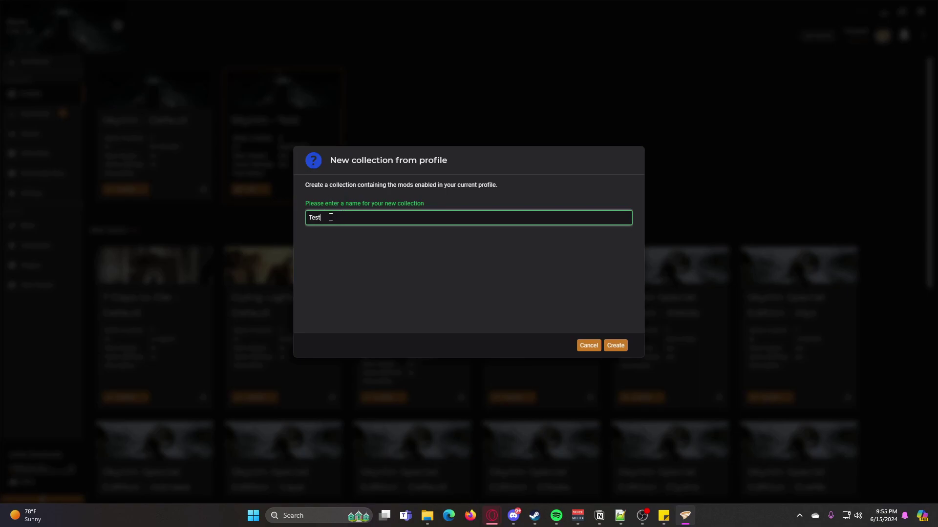
drag(330, 217, 303, 220)
click(615, 346)
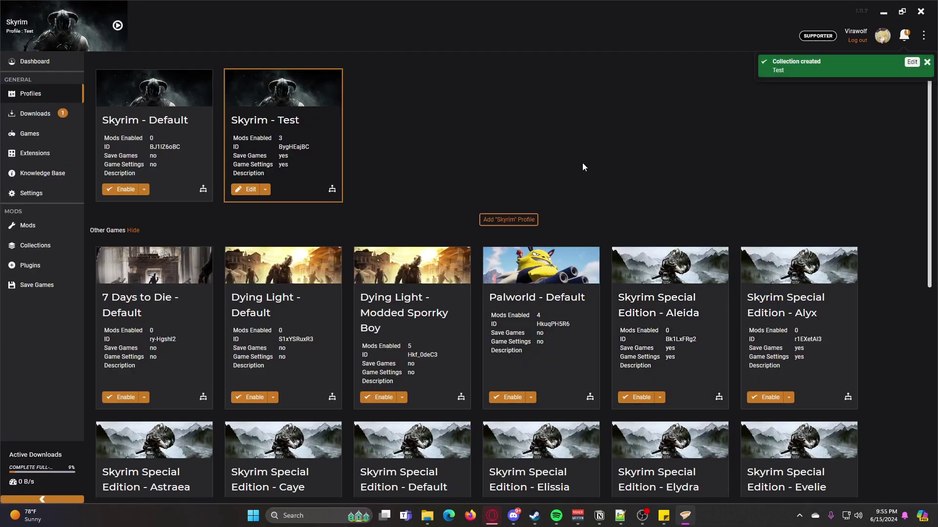
Step: View the newly created Test collection in the collections Workshop
click(912, 62)
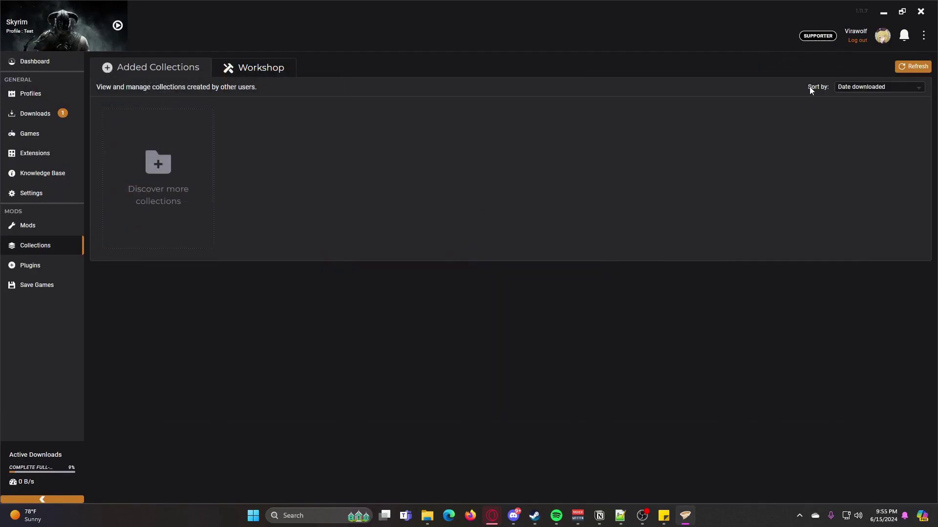
click(180, 71)
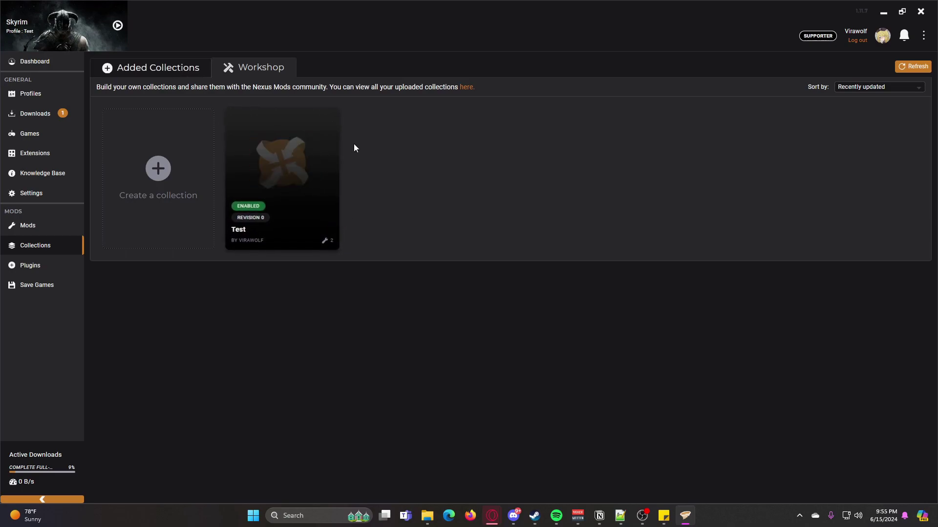
mouse_move(311, 181)
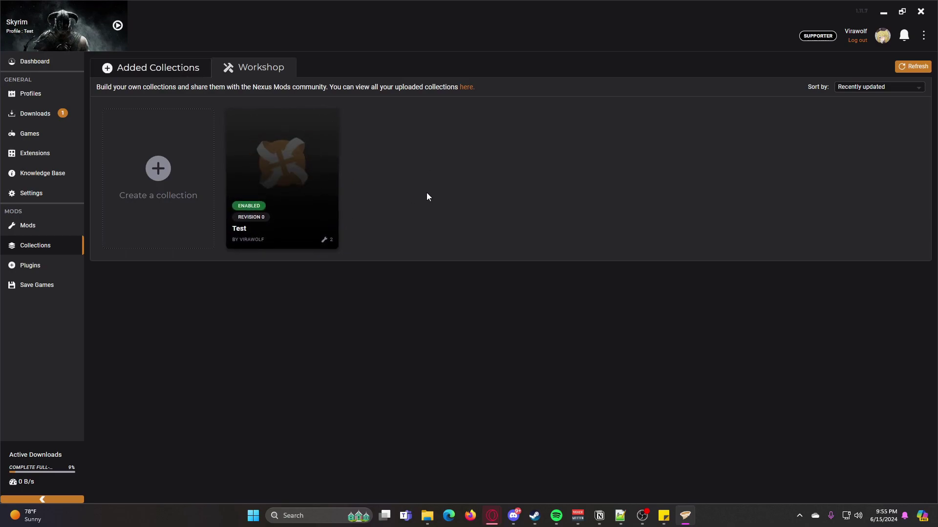